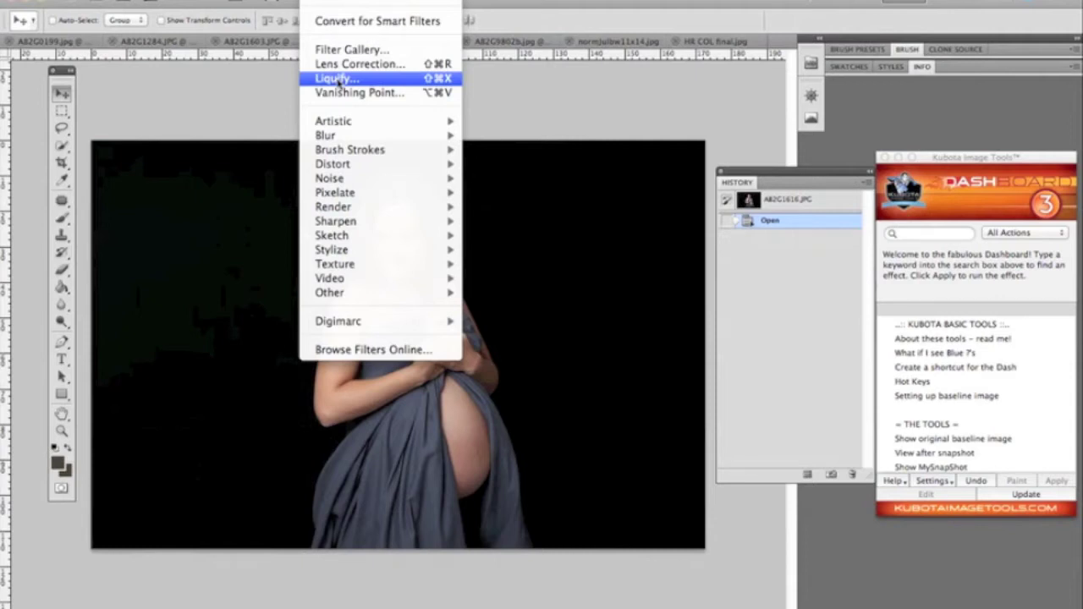
# Open Liquify on the draped maternity portrait, with the brush starting at size 706
pyautogui.click(338, 79)
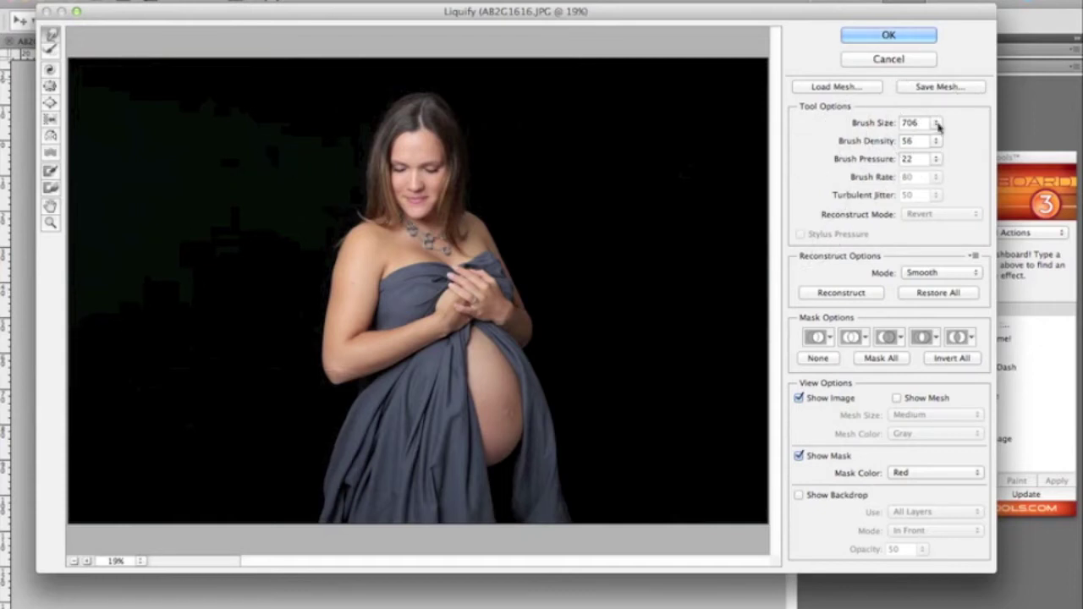
# Shrink the Liquify brush size down from 706 to warp the draped fabric
pyautogui.moveTo(938, 124)
pyautogui.mouseDown()
pyautogui.moveTo(932, 141)
pyautogui.moveTo(877, 141)
pyautogui.mouseUp()
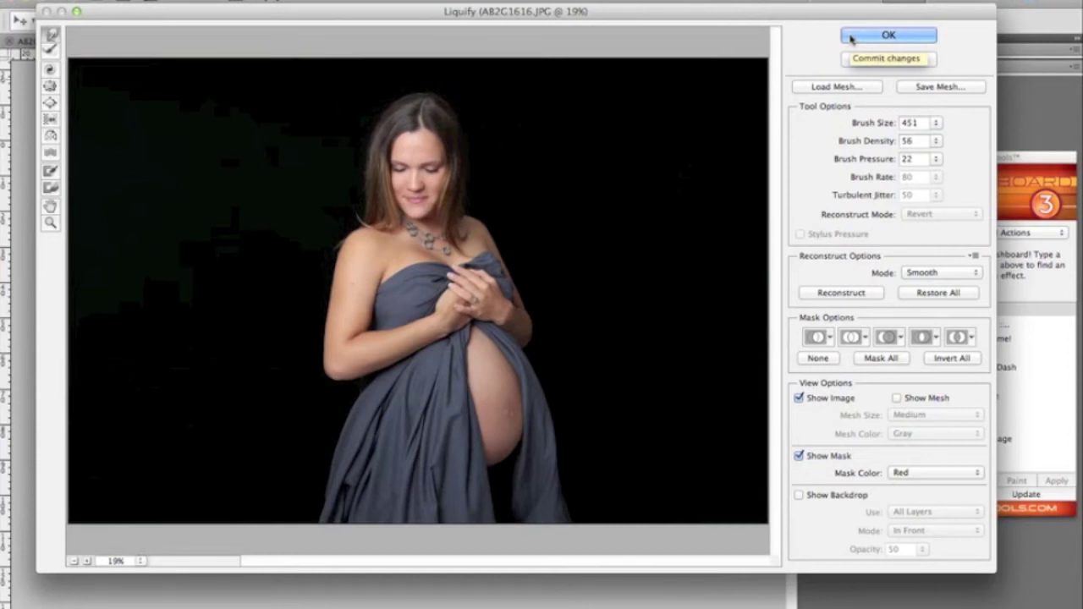
# Apply the fabric Liquify edit and compare the original and liquified versions through History and undo
pyautogui.click(861, 34)
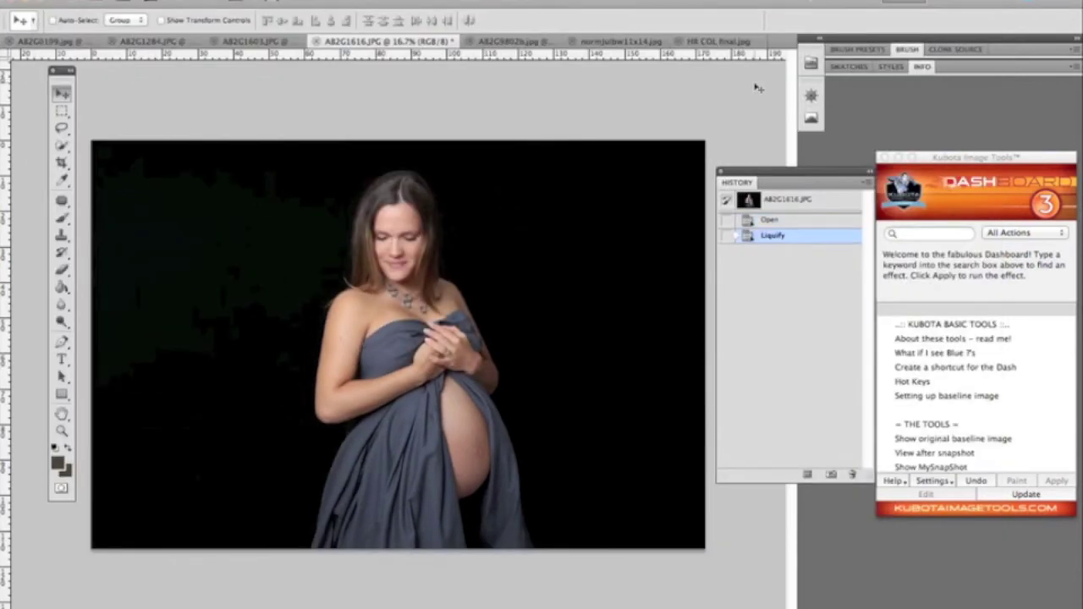
pyautogui.click(778, 221)
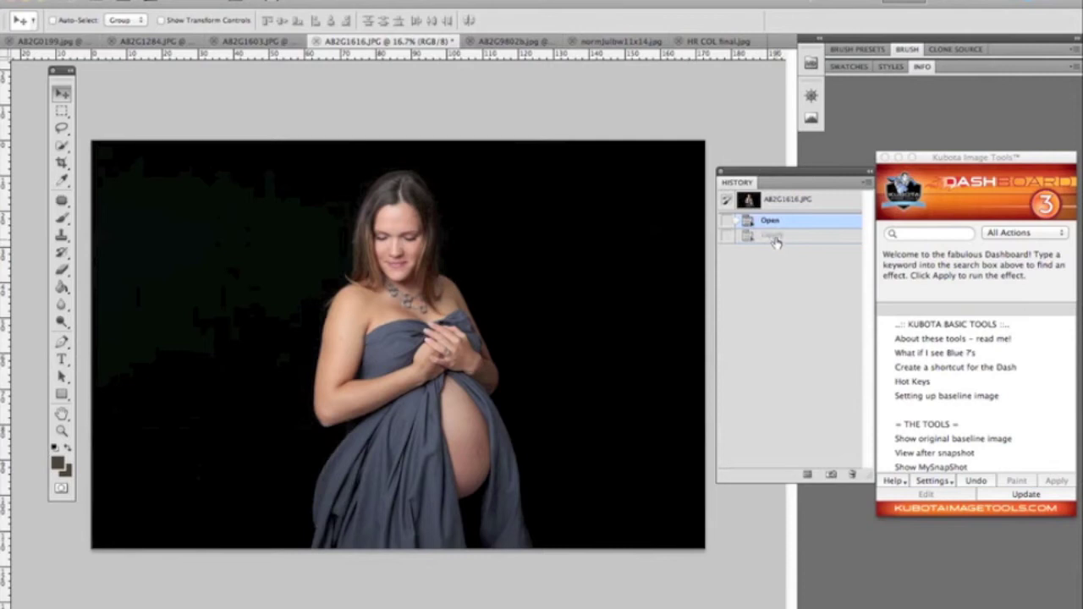
pyautogui.click(776, 236)
pyautogui.press('super+z')
pyautogui.press('super+z')
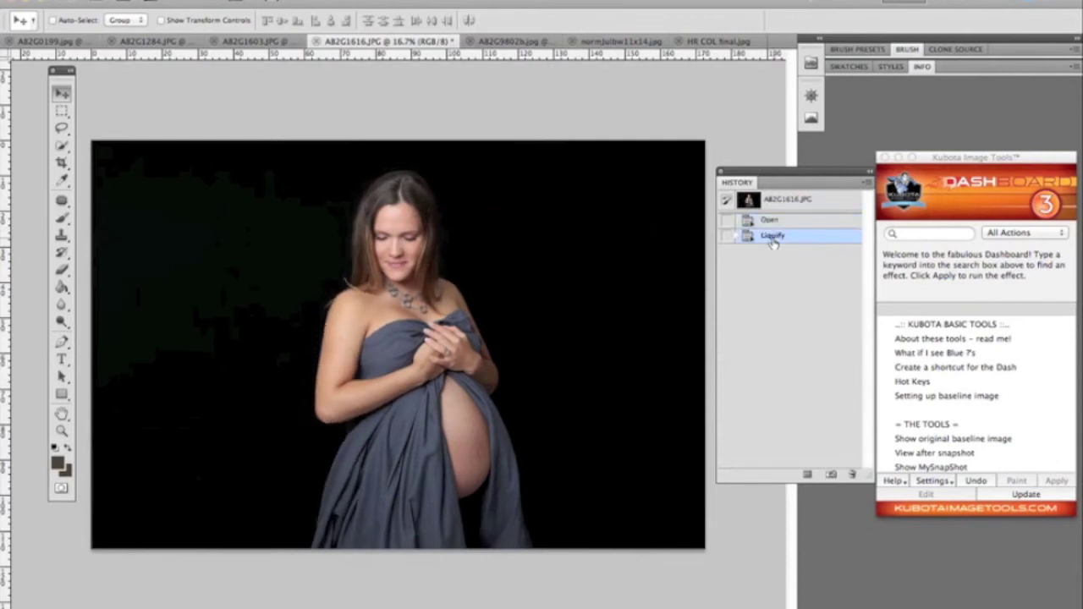
pyautogui.press('super+z')
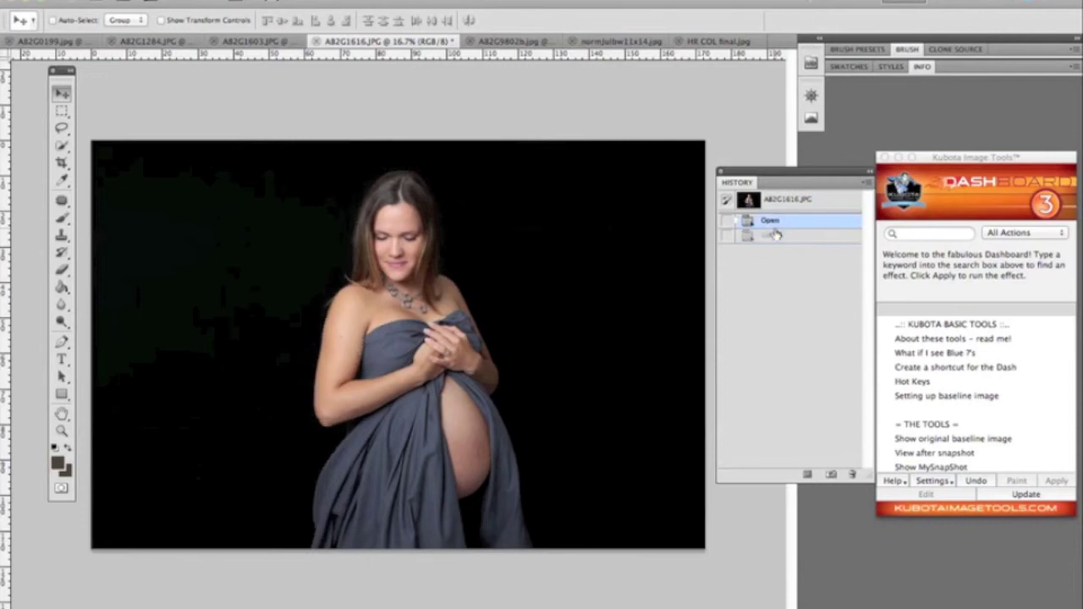
pyautogui.press('super+z')
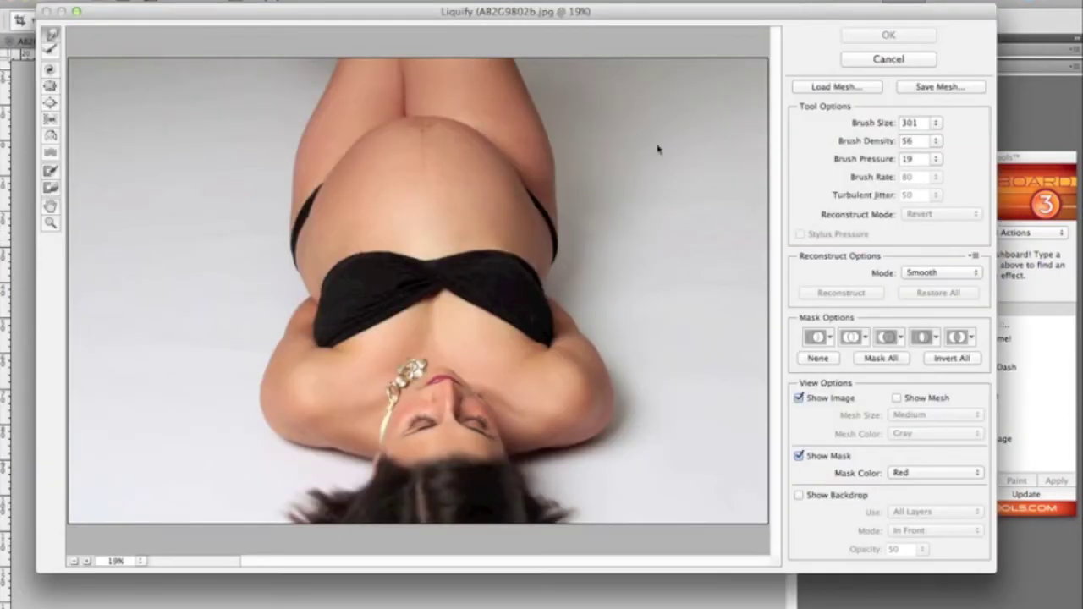
# Set the brush to 496 and warp the reclining woman's belly outline inward
pyautogui.click(927, 139)
pyautogui.moveTo(878, 140); pyautogui.dragTo(885, 140)
pyautogui.click(564, 157)
pyautogui.click(568, 162)
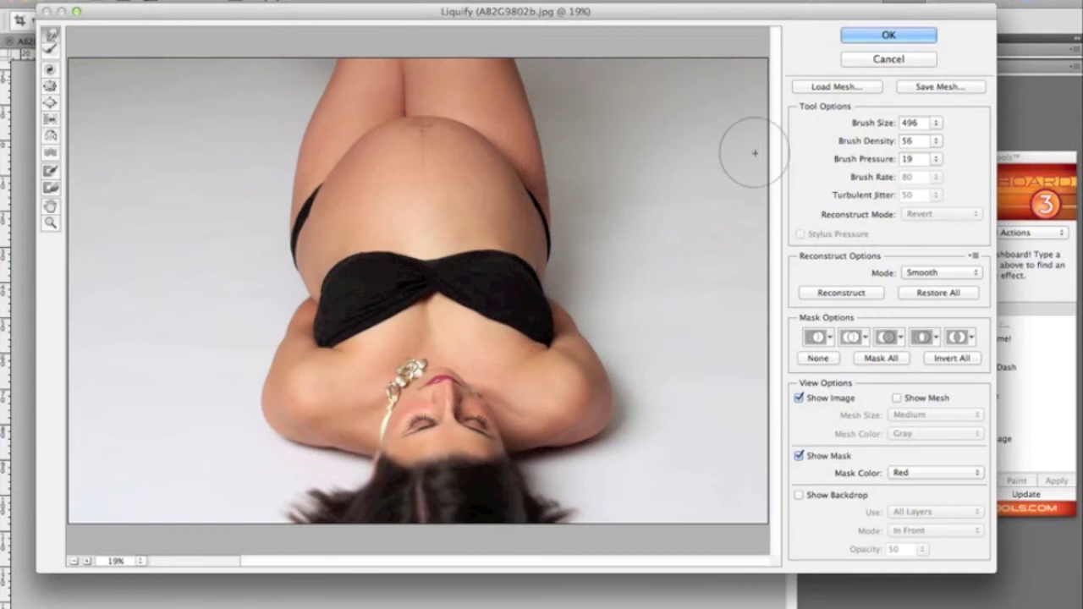
# Resize the Liquify brush to 271, then enlarge it to 706
pyautogui.moveTo(936, 123); pyautogui.dragTo(876, 139)
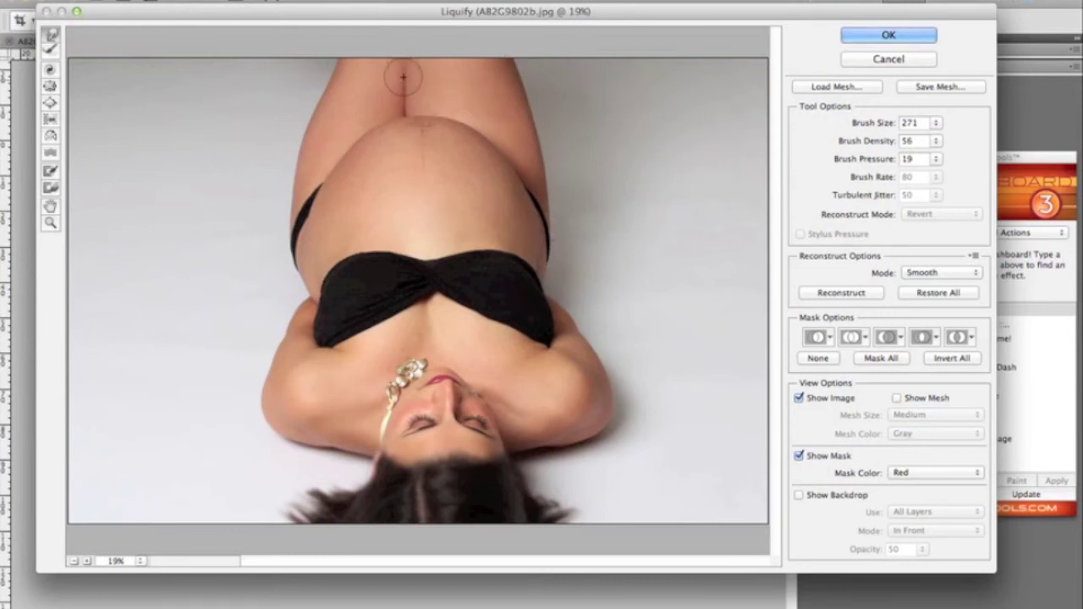
pyautogui.click(936, 123)
pyautogui.moveTo(884, 139); pyautogui.dragTo(898, 139)
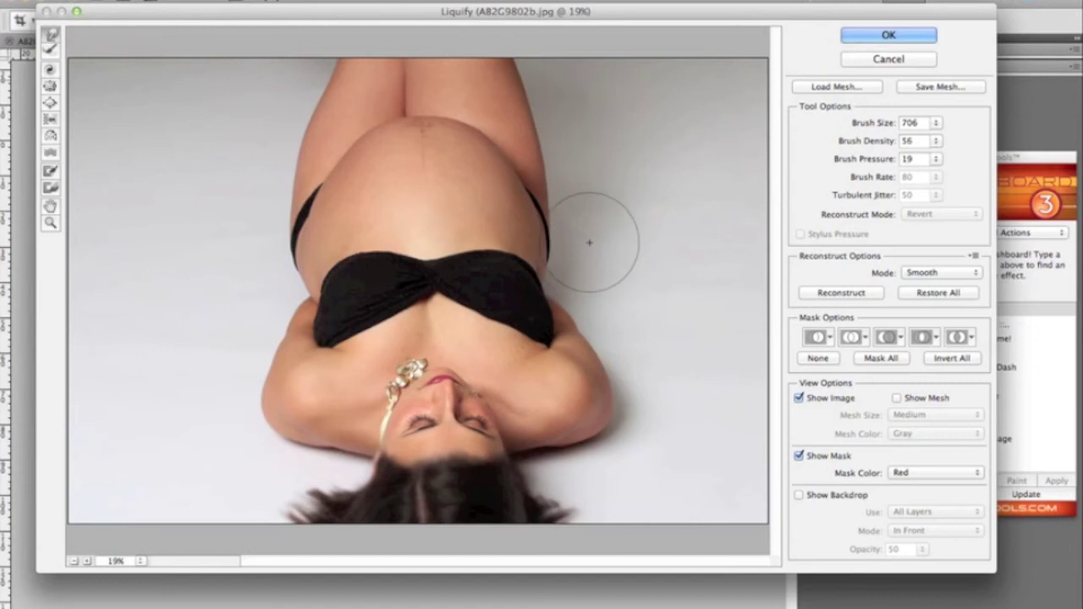
# Commit the belly slimming on A82G9802b.jpg and toggle between the original and slimmed versions in History
pyautogui.click(899, 36)
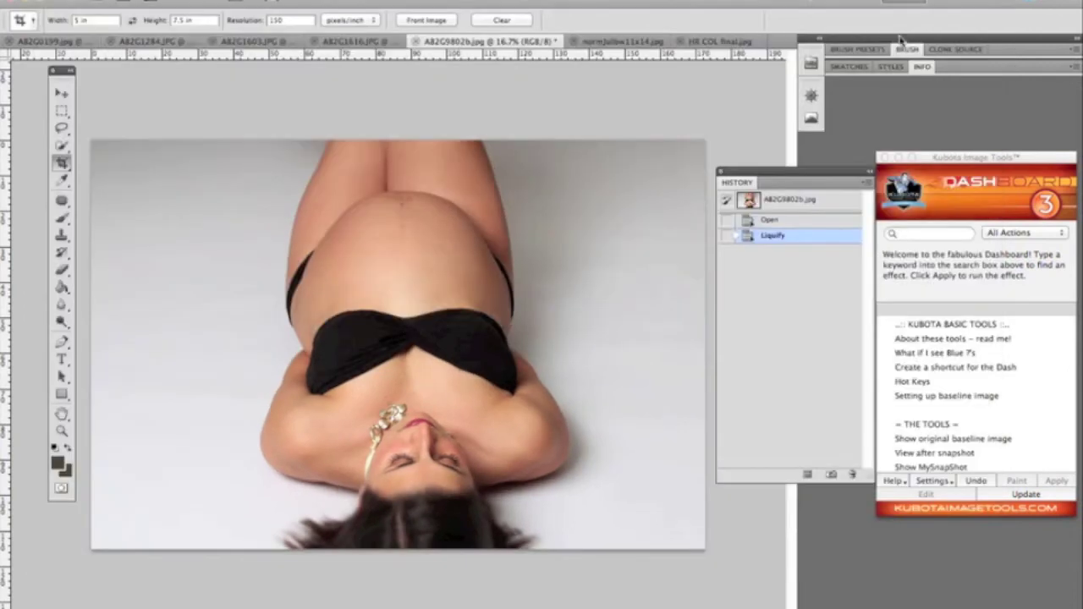
pyautogui.click(779, 221)
pyautogui.click(780, 238)
pyautogui.click(779, 221)
pyautogui.click(781, 236)
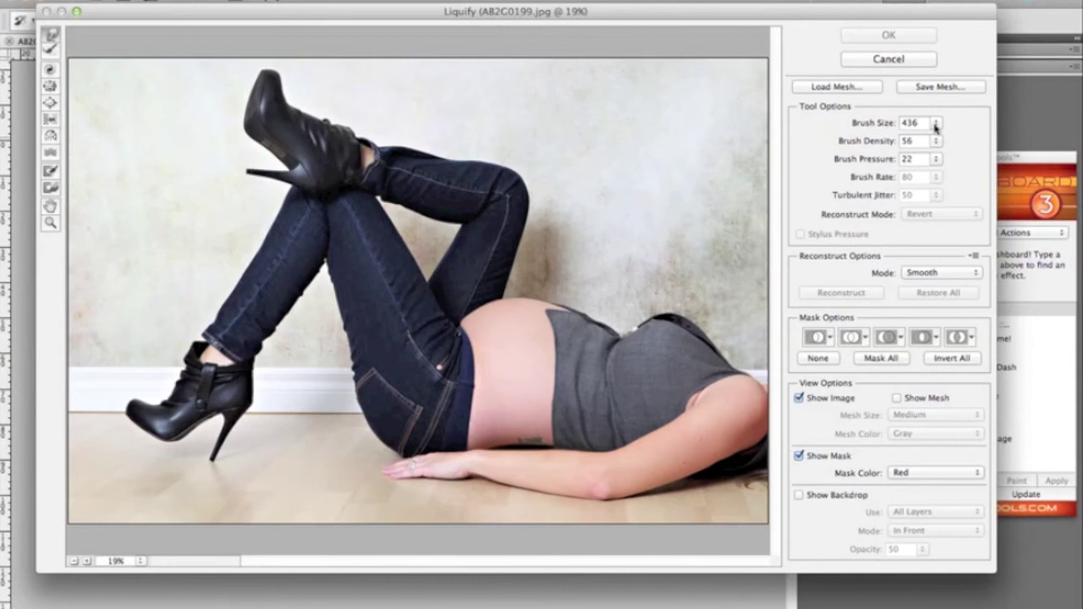
# Make the brush much smaller and warp the jeans smooth
pyautogui.moveTo(936, 126); pyautogui.dragTo(877, 143)
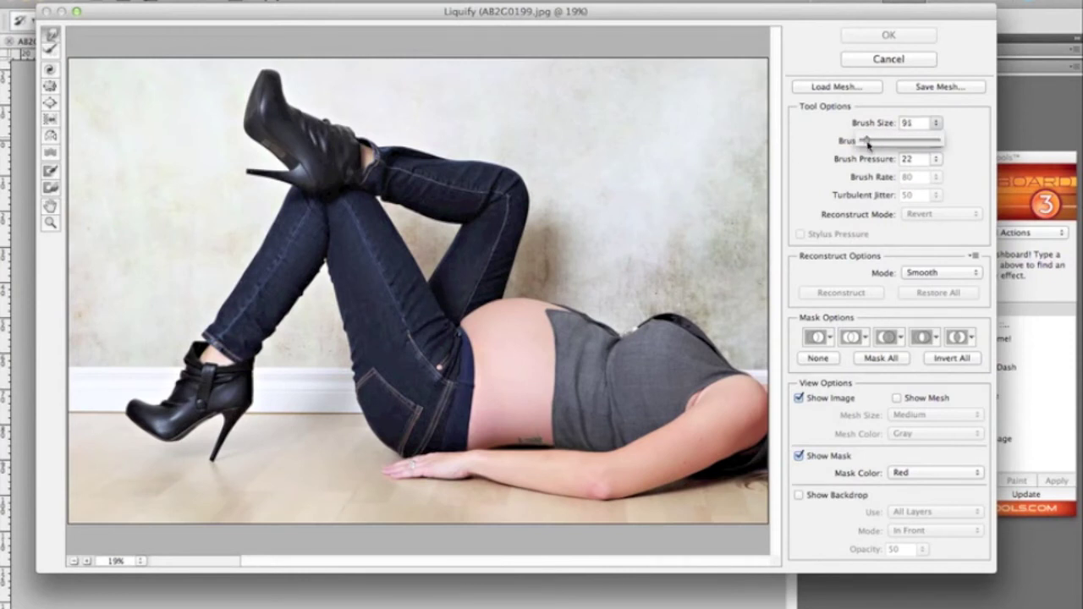
pyautogui.click(283, 339)
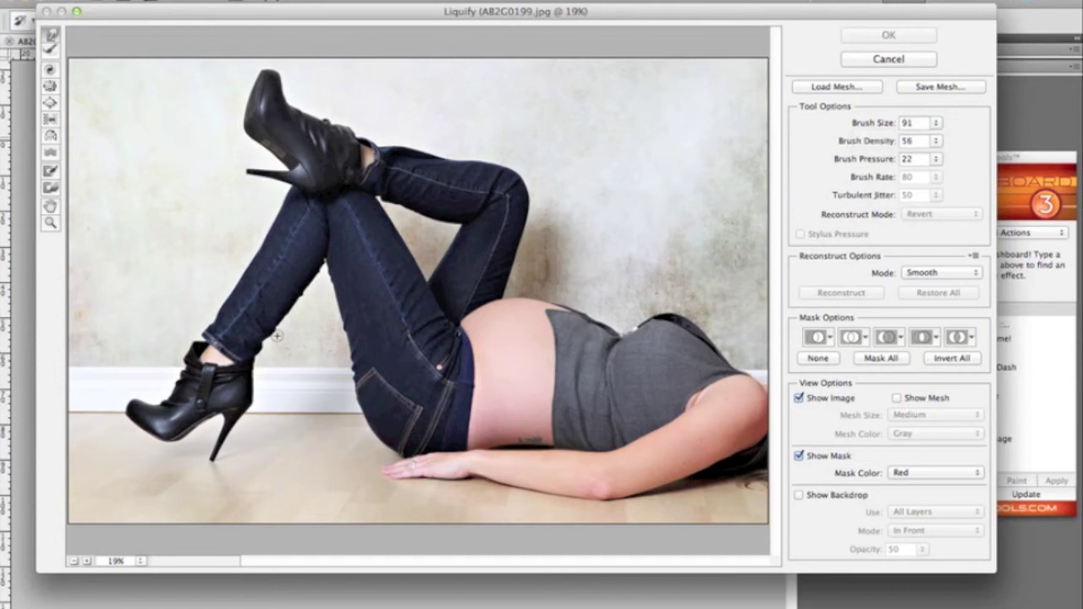
pyautogui.click(279, 336)
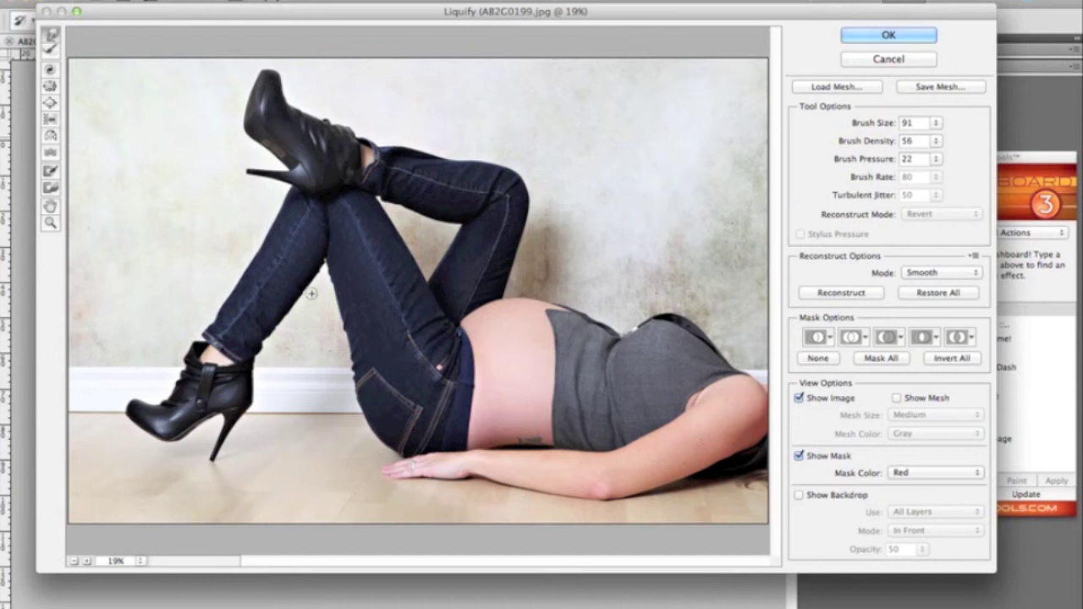
# Apply the jeans Liquify edit and compare the original and liquified states in History
pyautogui.click(902, 37)
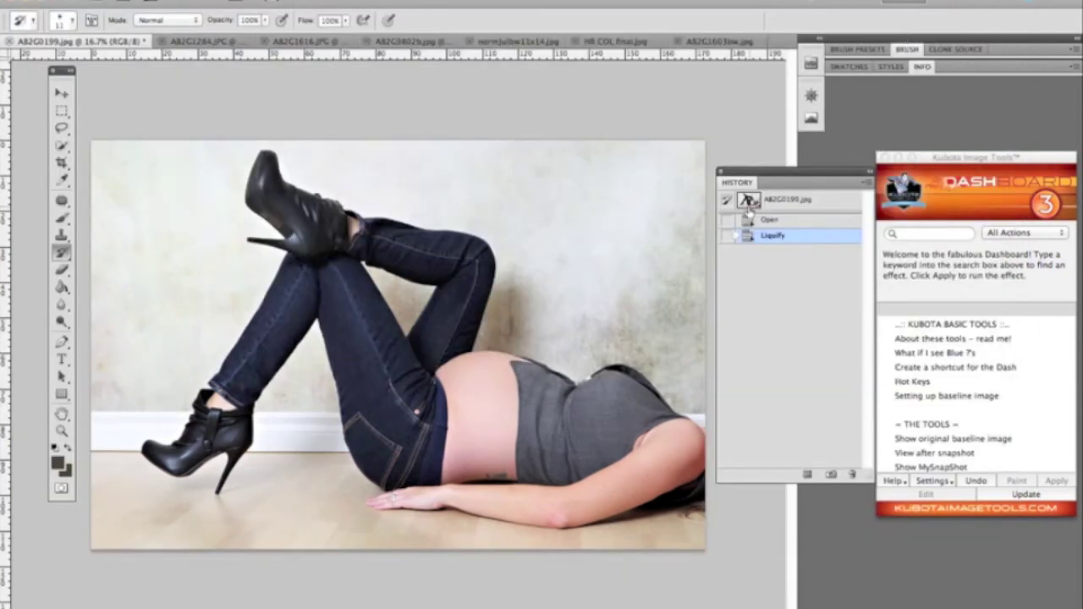
pyautogui.click(768, 222)
pyautogui.click(766, 236)
pyautogui.click(768, 222)
pyautogui.click(764, 237)
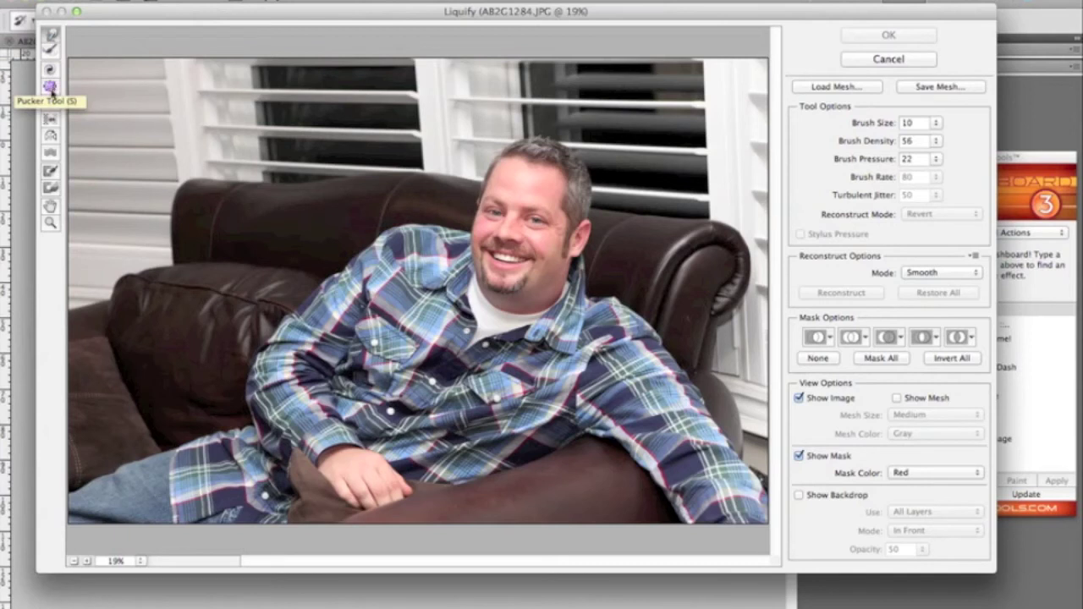
# Bloat the man's eye using the Bloat Tool at brush size 361
pyautogui.click(51, 103)
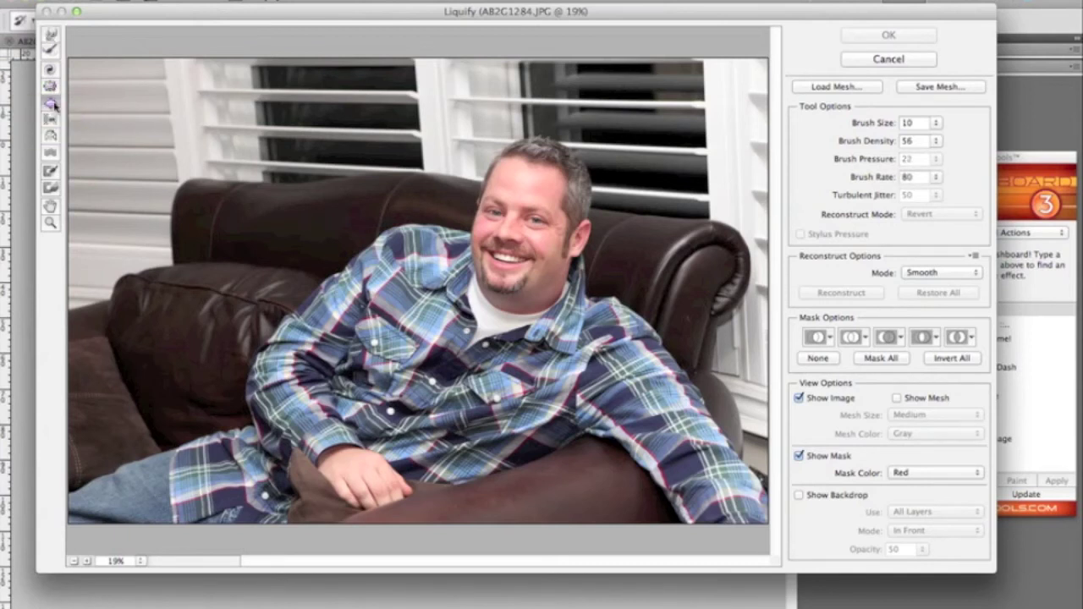
pyautogui.click(936, 123)
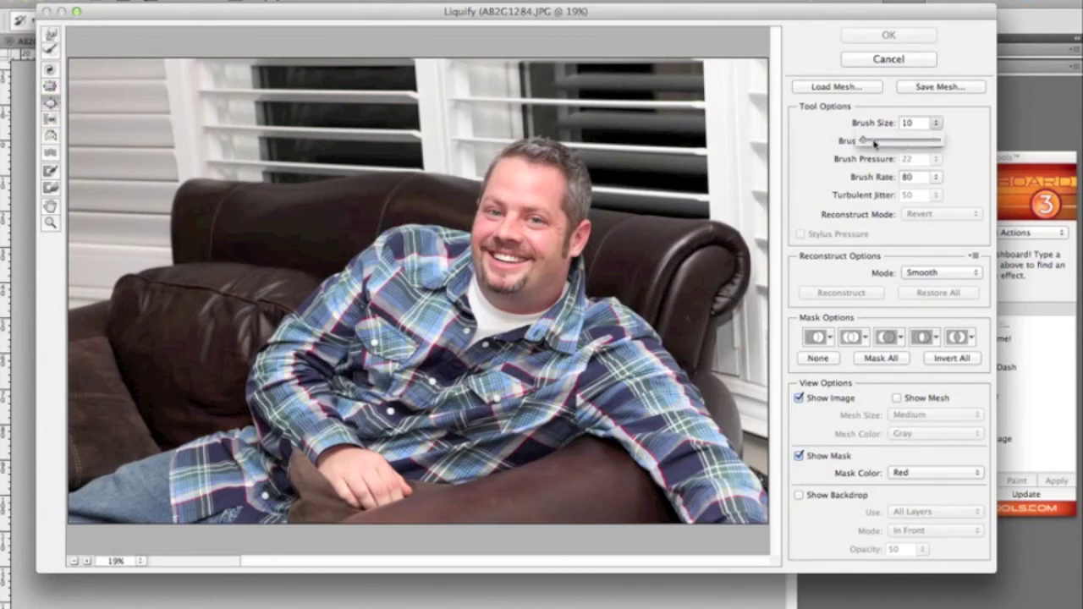
pyautogui.moveTo(865, 144); pyautogui.dragTo(880, 144)
pyautogui.click(533, 215)
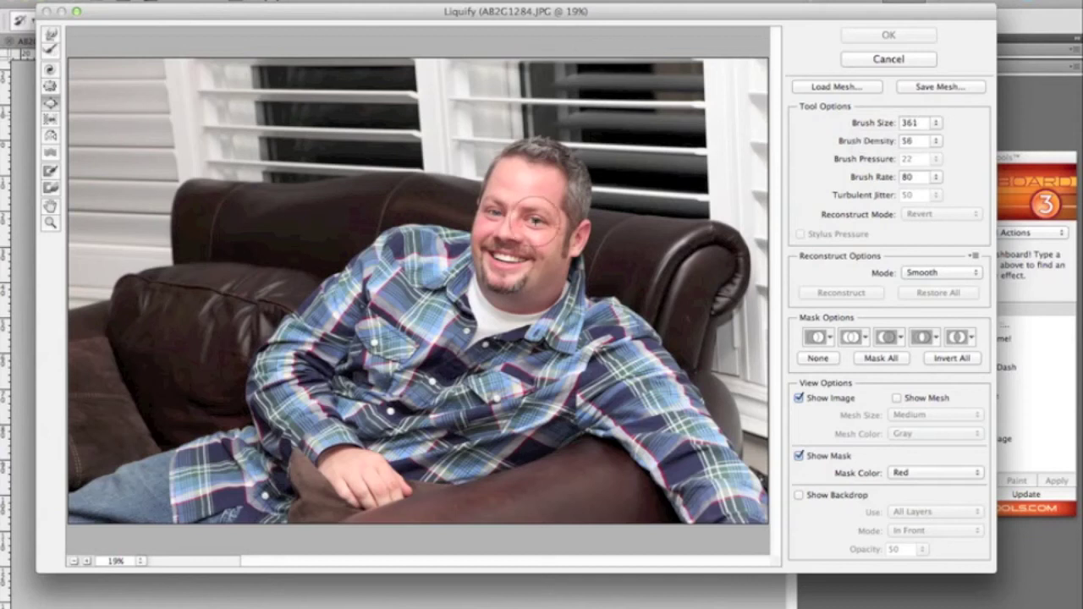
pyautogui.click(533, 217)
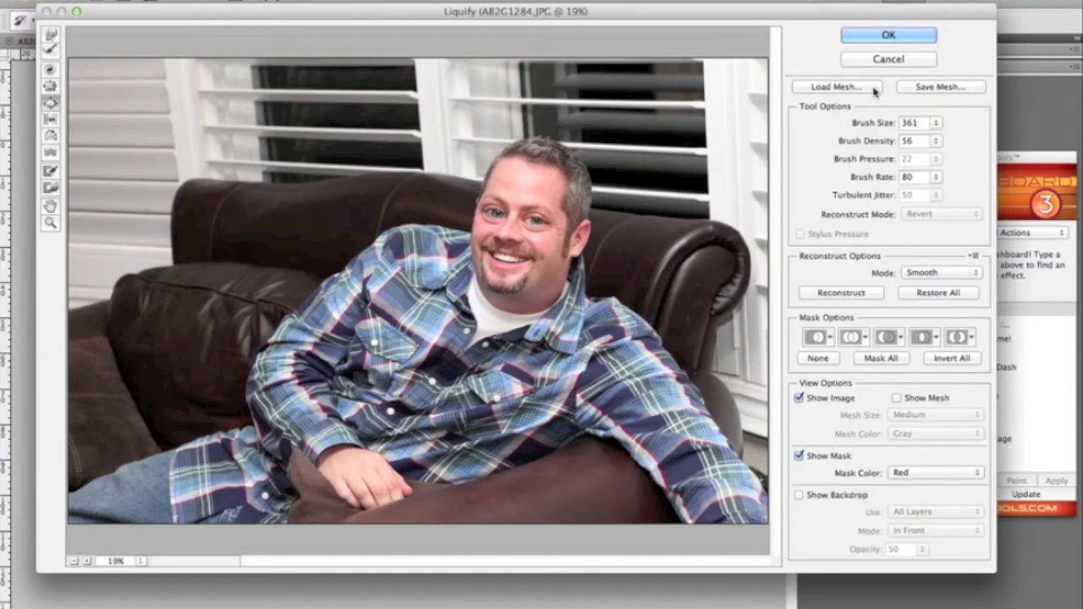
# Alt-reset Liquify to discard the bloat and restore the unwarped photo
pyautogui.press('alt')
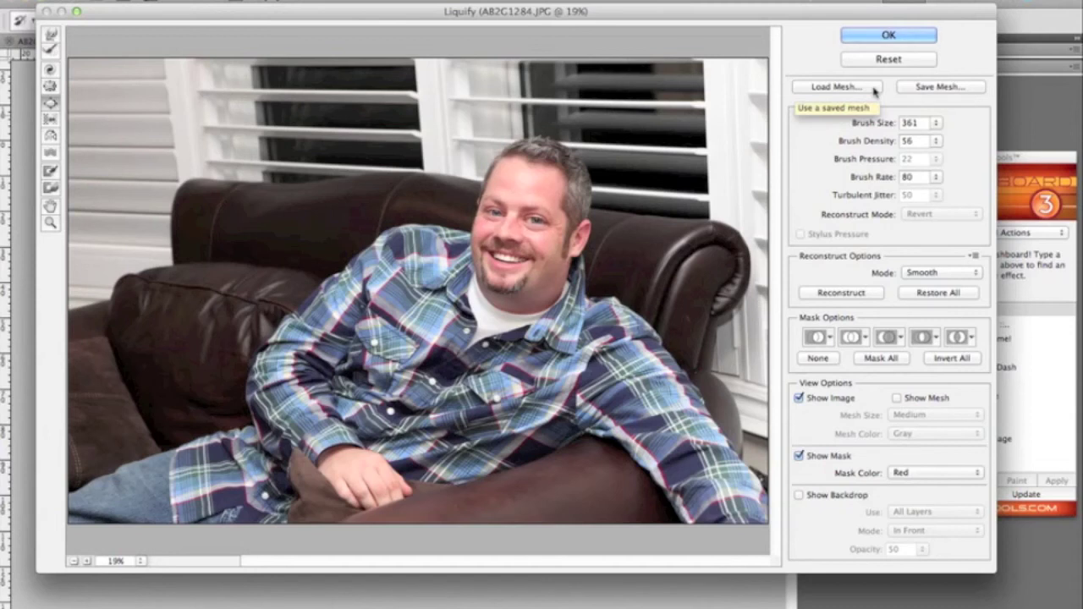
pyautogui.click(874, 88)
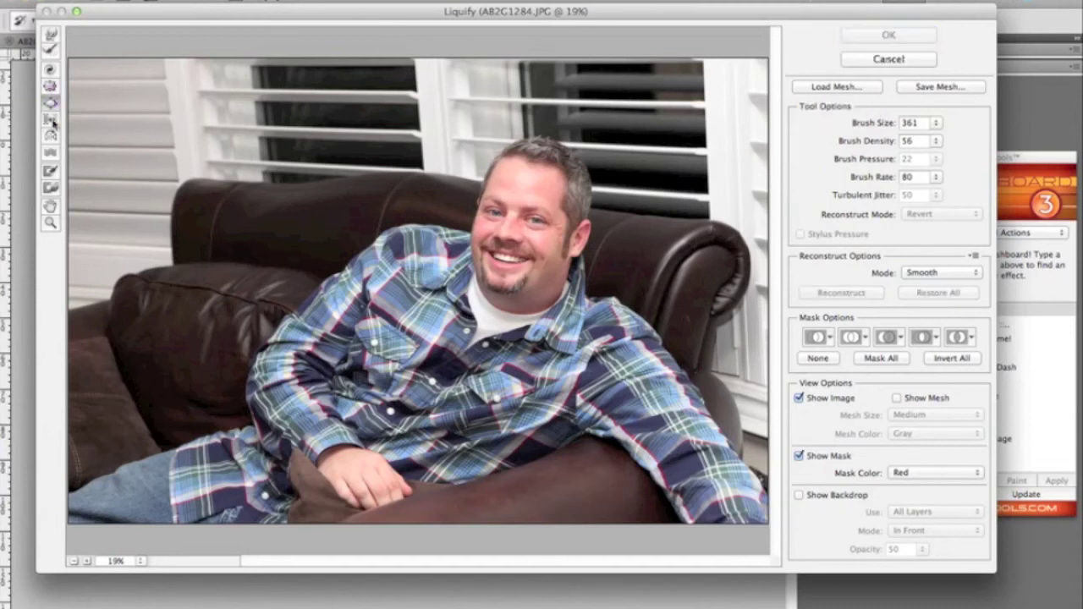
pyautogui.click(51, 85)
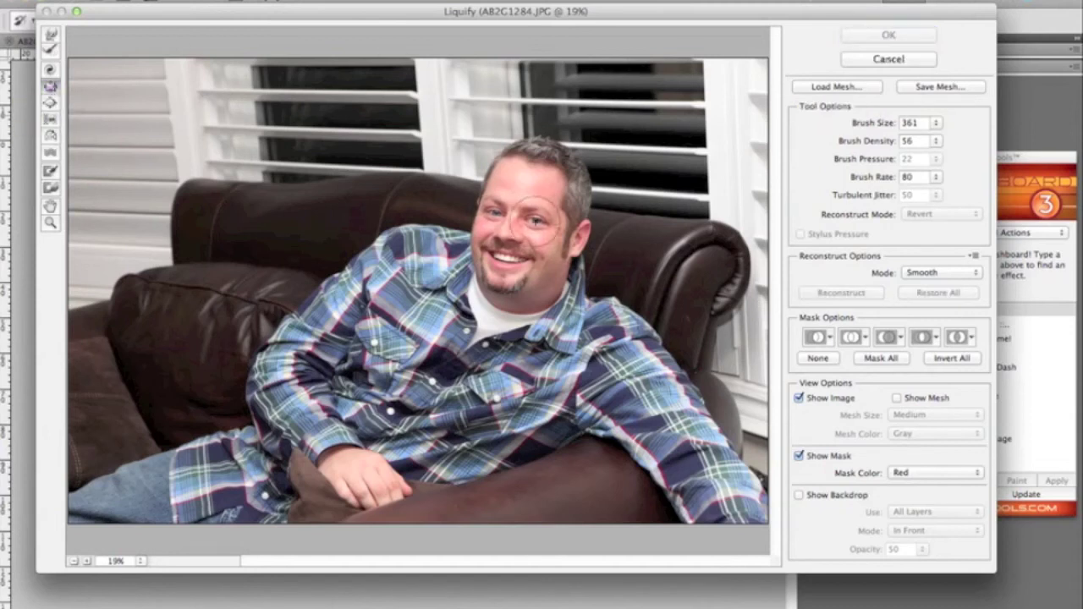
# Distort the man's eye area, trying several Liquify tools before returning to Forward Warp
pyautogui.moveTo(536, 222); pyautogui.dragTo(504, 212)
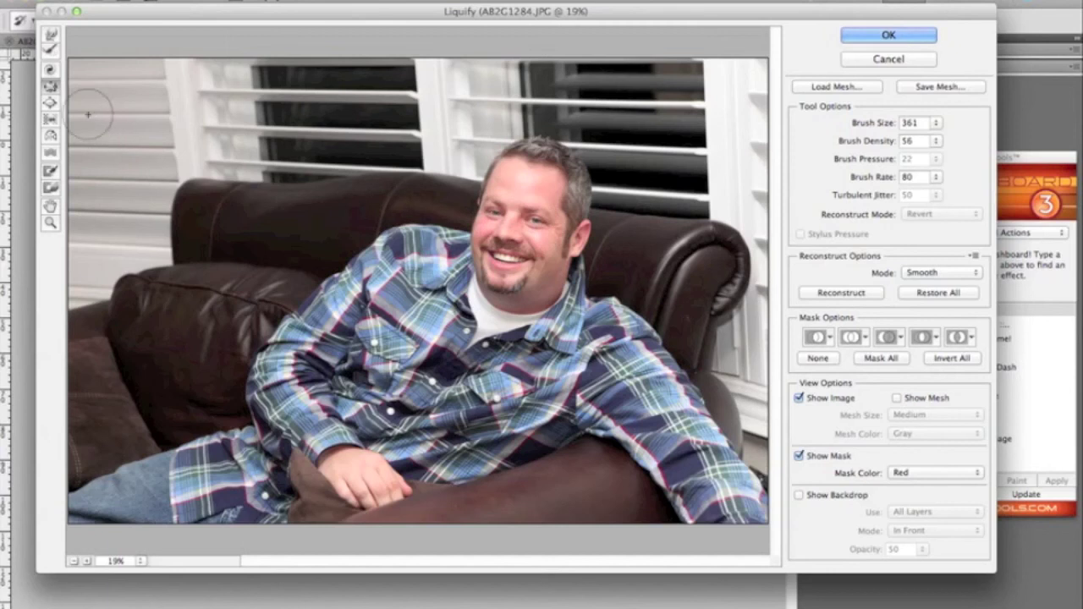
pyautogui.click(50, 103)
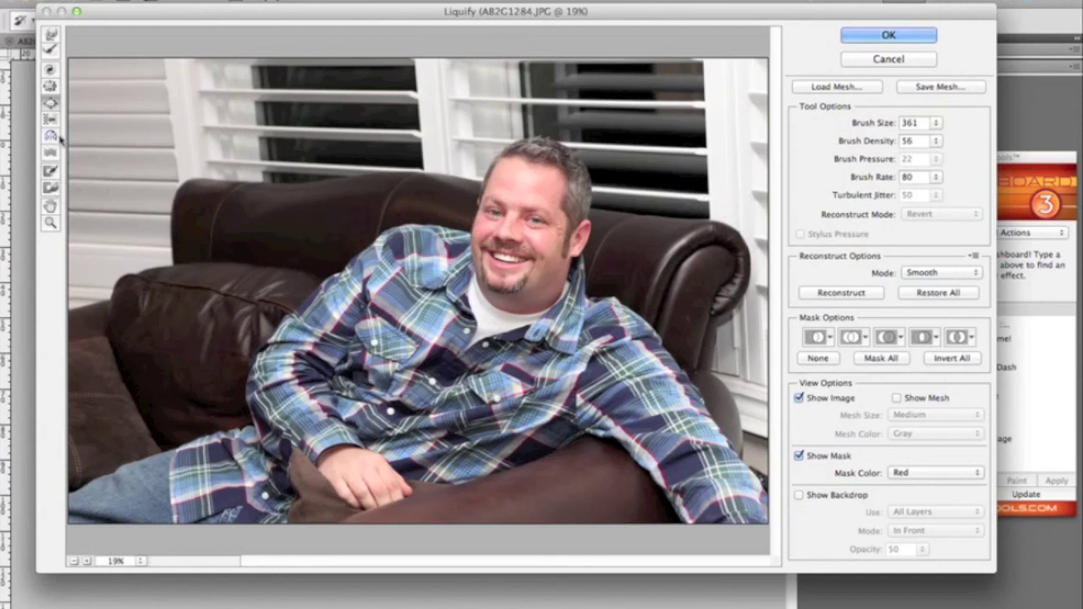
pyautogui.click(51, 87)
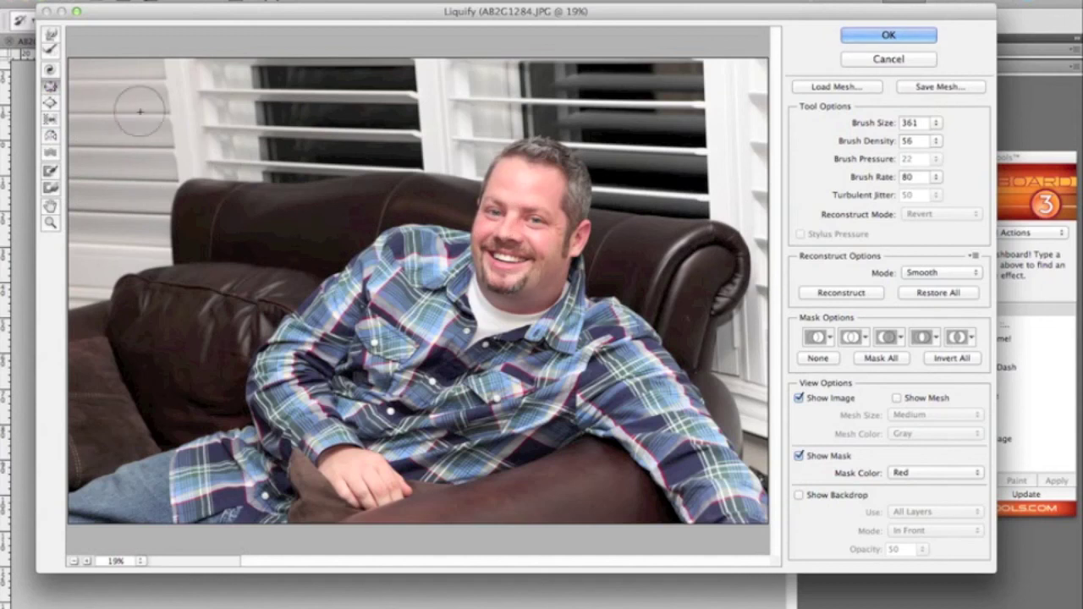
pyautogui.click(51, 35)
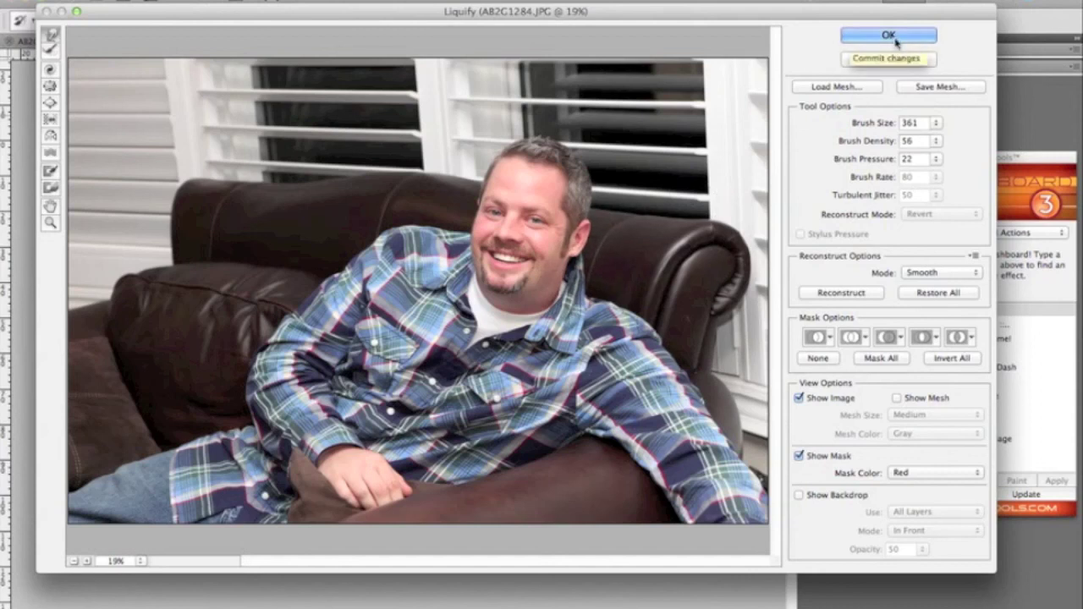
# Commit the eye distortion to A82C1284.JPG with Return
pyautogui.press('Return')
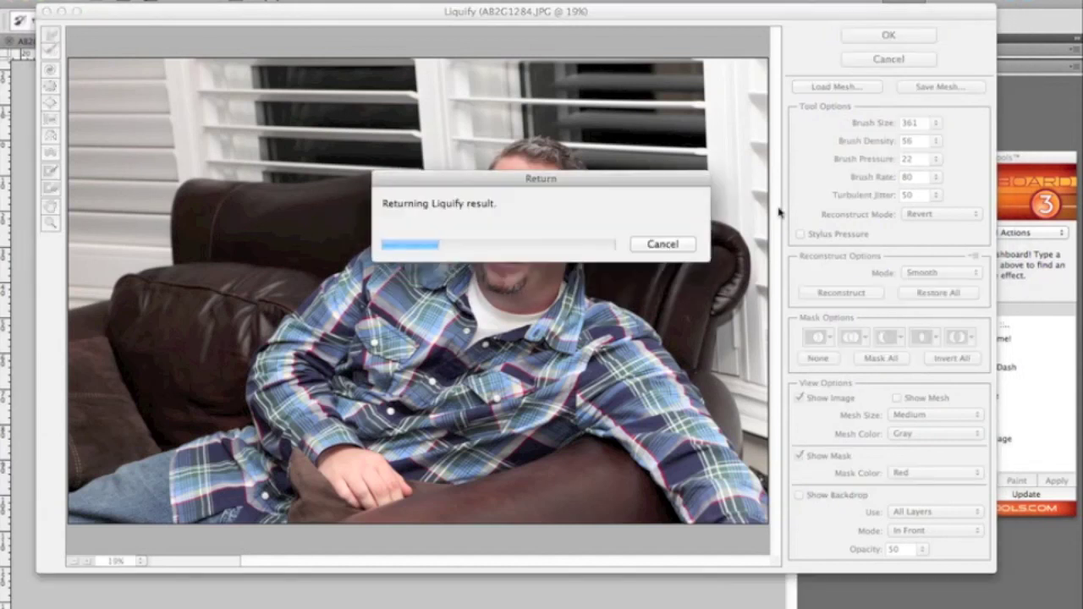